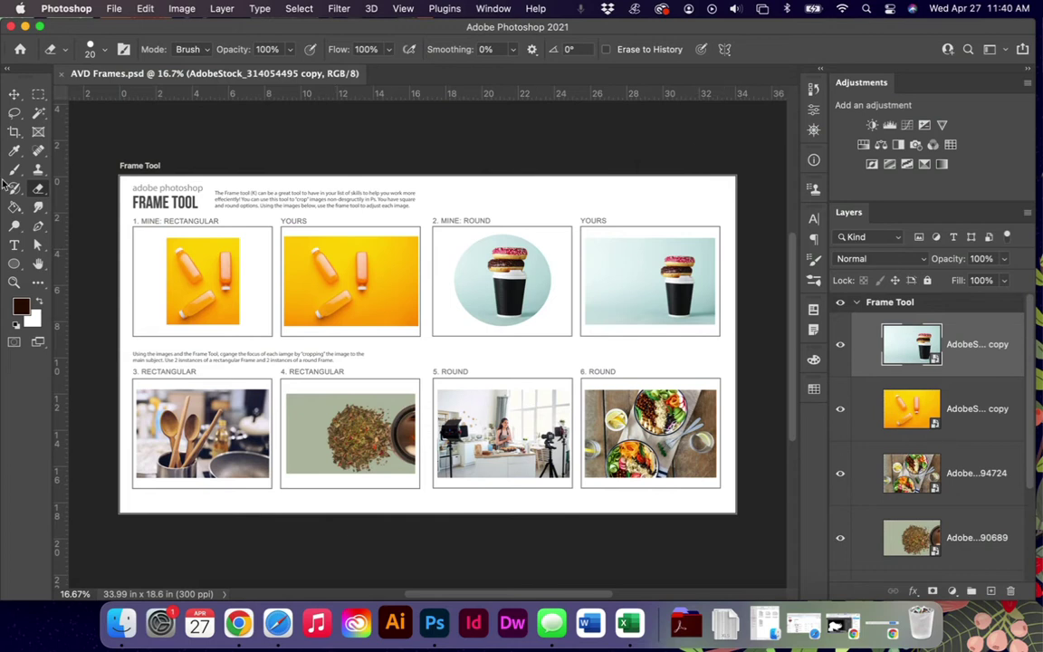
Zoom in on the worksheet's top-left first exercise and select the Frame tool
key("super+equal")
key("super+equal")
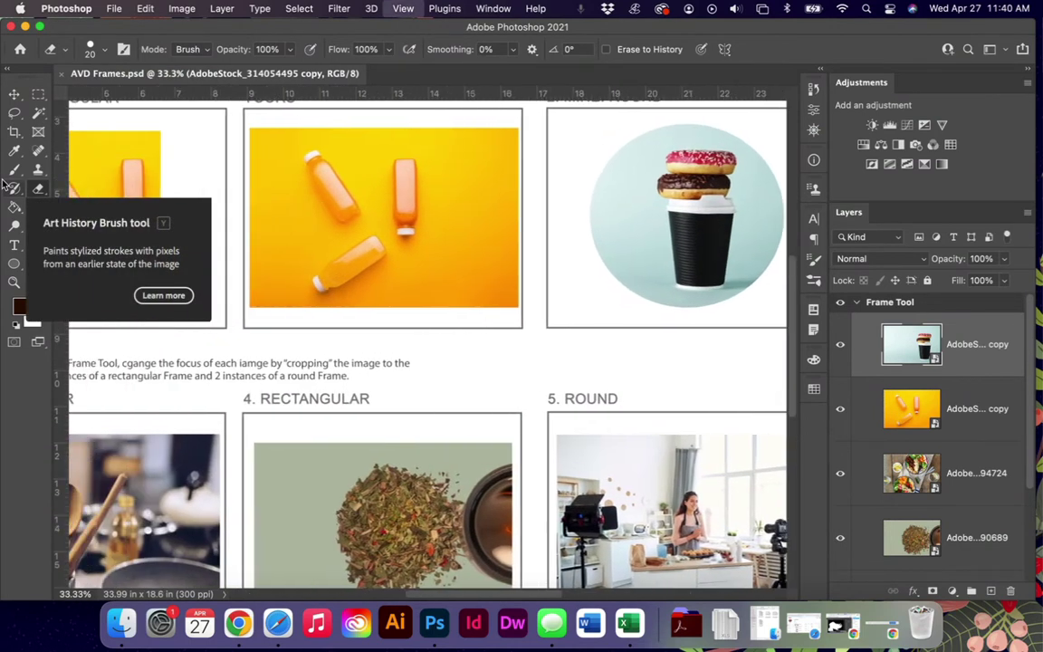
scroll(217, 194, "up", 5)
scroll(224, 199, "right", 1)
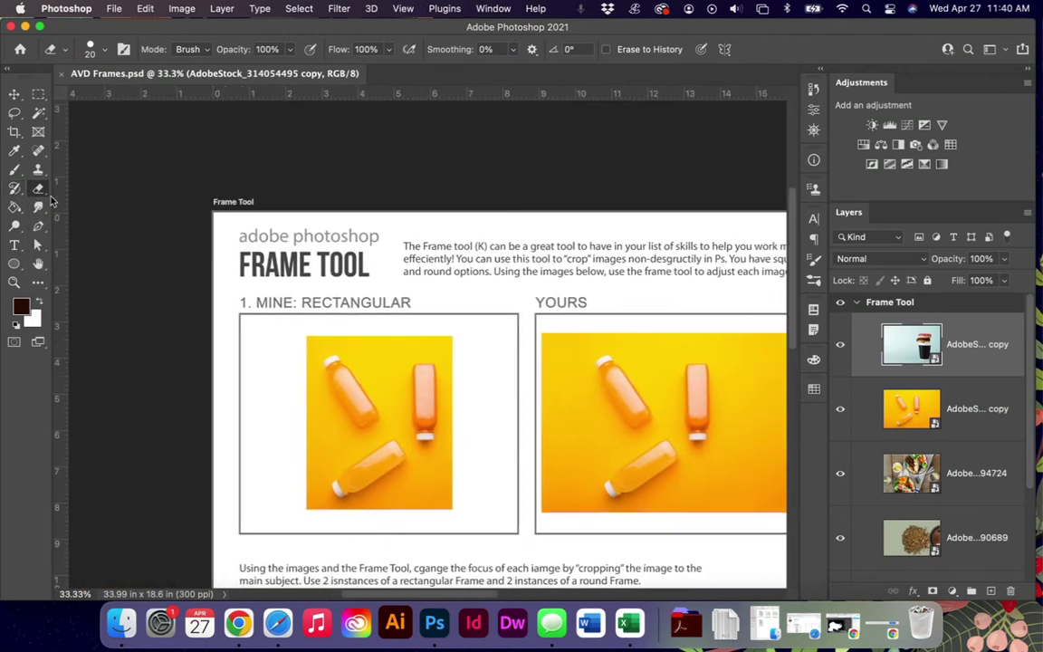
left_click(38, 131)
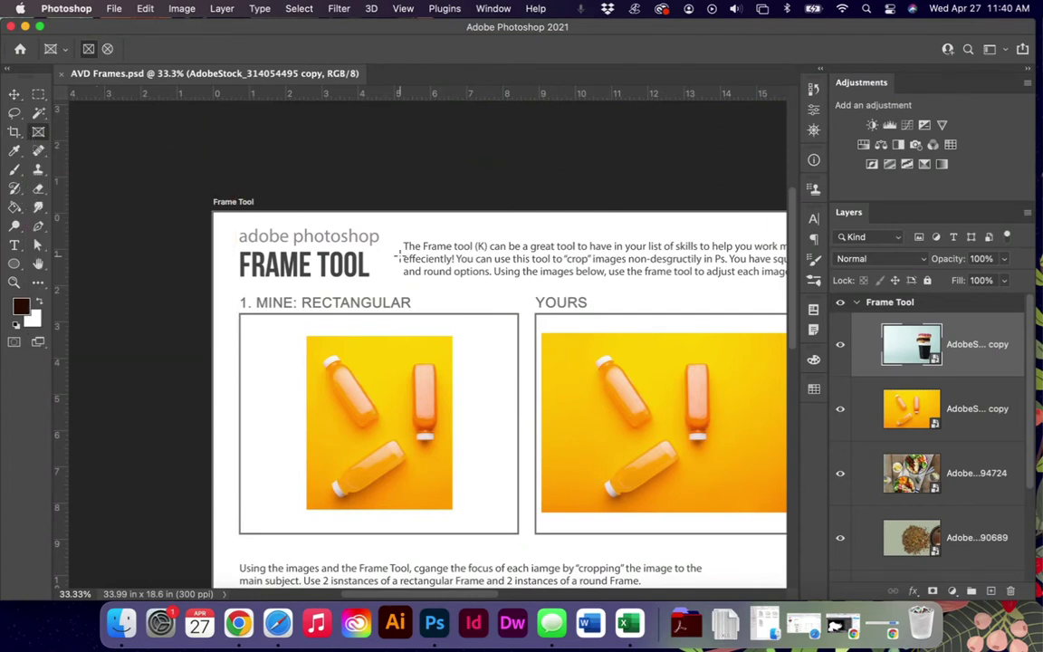
Reorder layers: yellow juice-bottle above the teal layer, spice photo above the salad photo
scroll(362, 235, "right", 5)
scroll(362, 235, "down", 4)
scroll(400, 255, "left", 1)
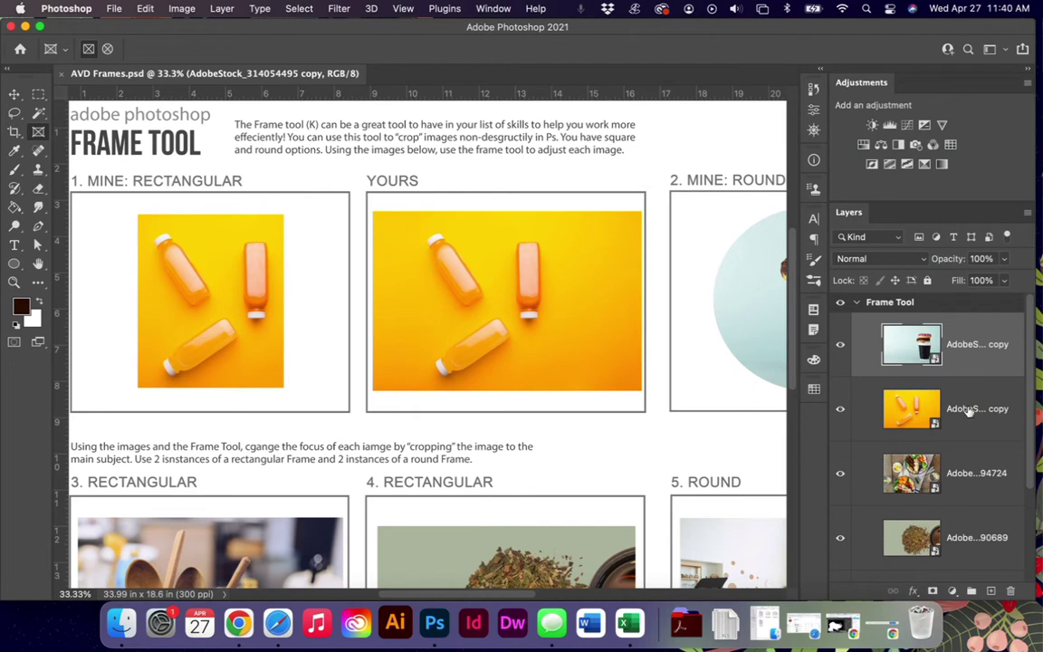
left_click_drag(962, 409, 969, 312)
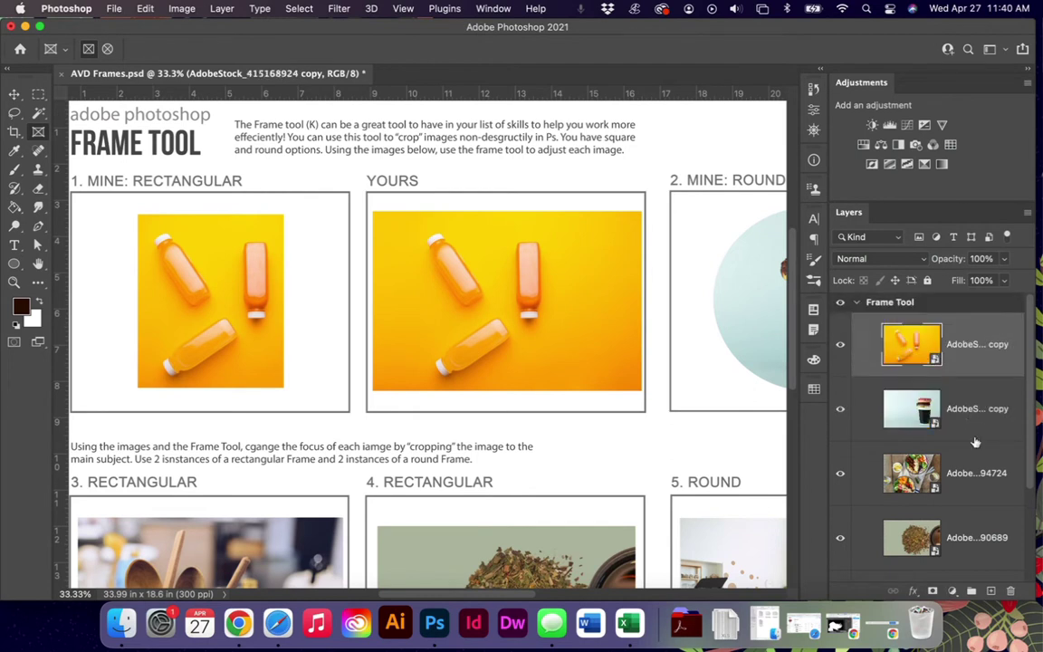
key("super+minus")
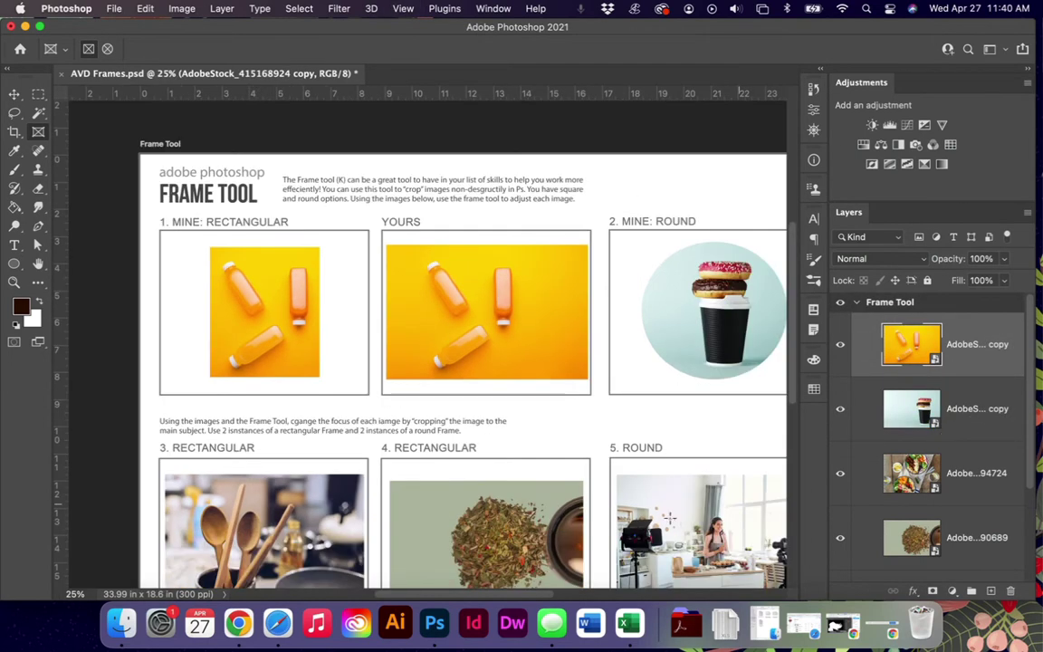
key("super+plus")
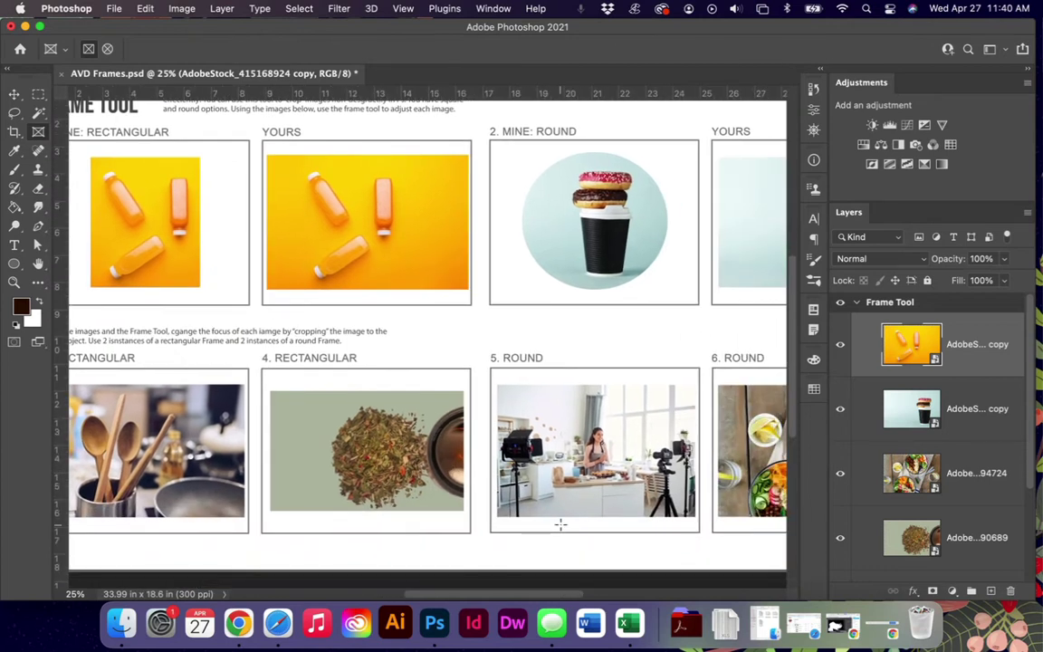
left_click_drag(961, 536, 976, 453)
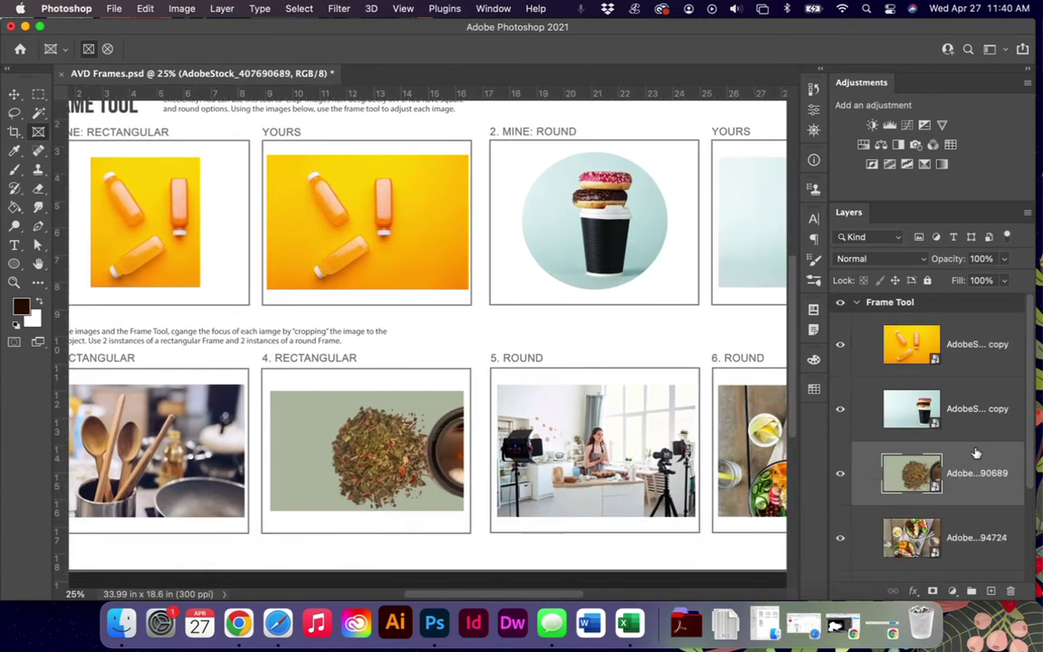
Save the reordered AVD Frames.psd worksheet
scroll(517, 380, "up", 5)
scroll(517, 381, "left", 2)
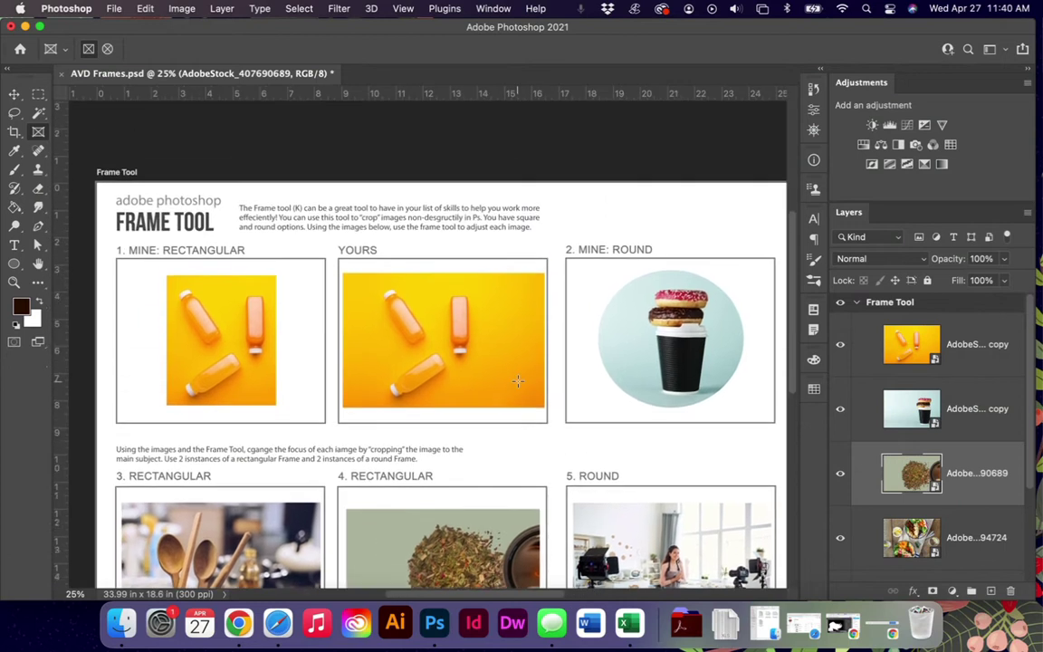
key("super+s")
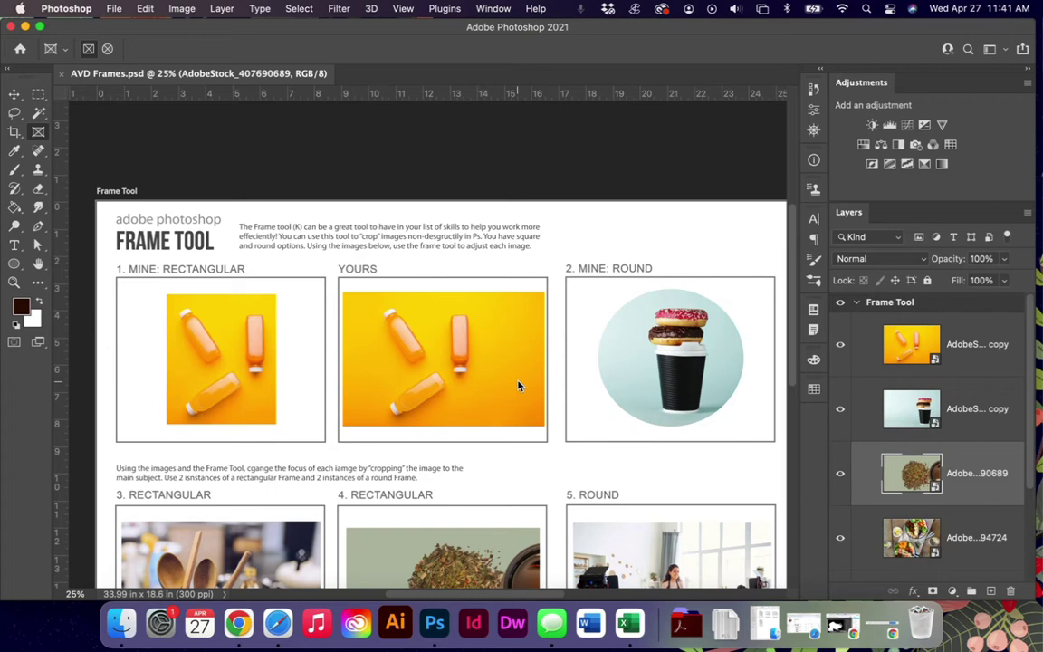
key("super+equal")
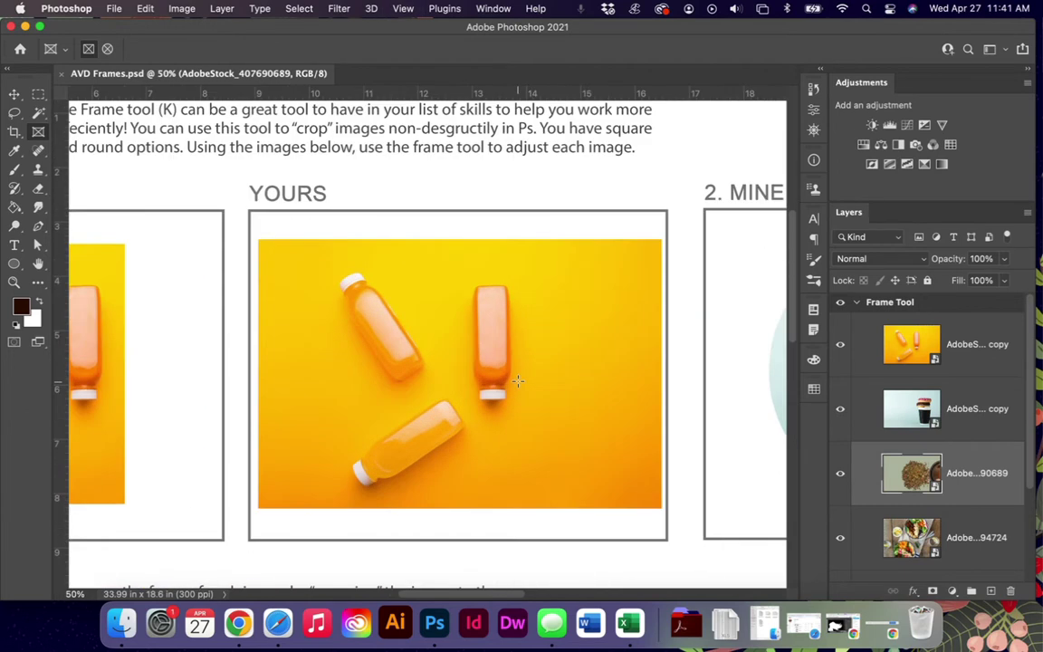
Rasterize the top YOURS juice-bottle layer, then check and close its Properties panel
right_click(959, 344)
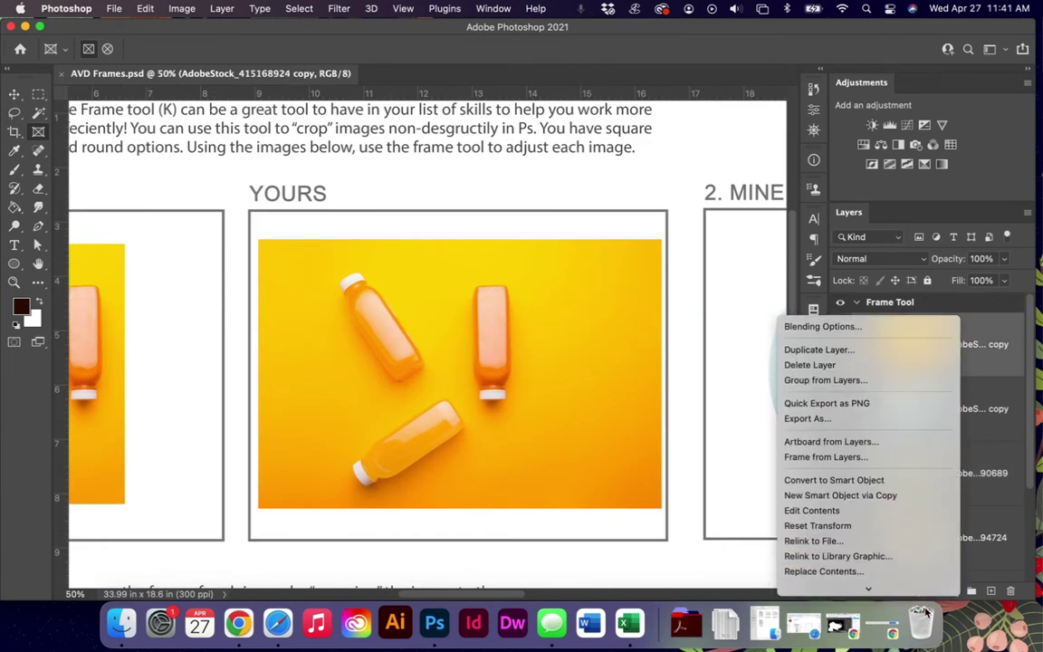
left_click(896, 460)
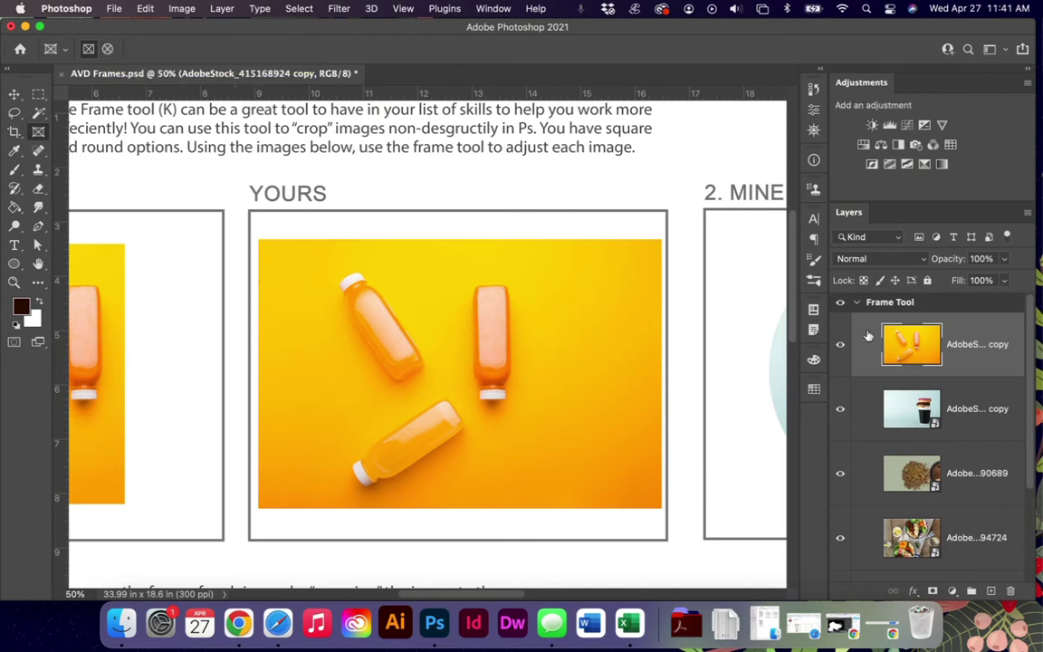
left_click(812, 109)
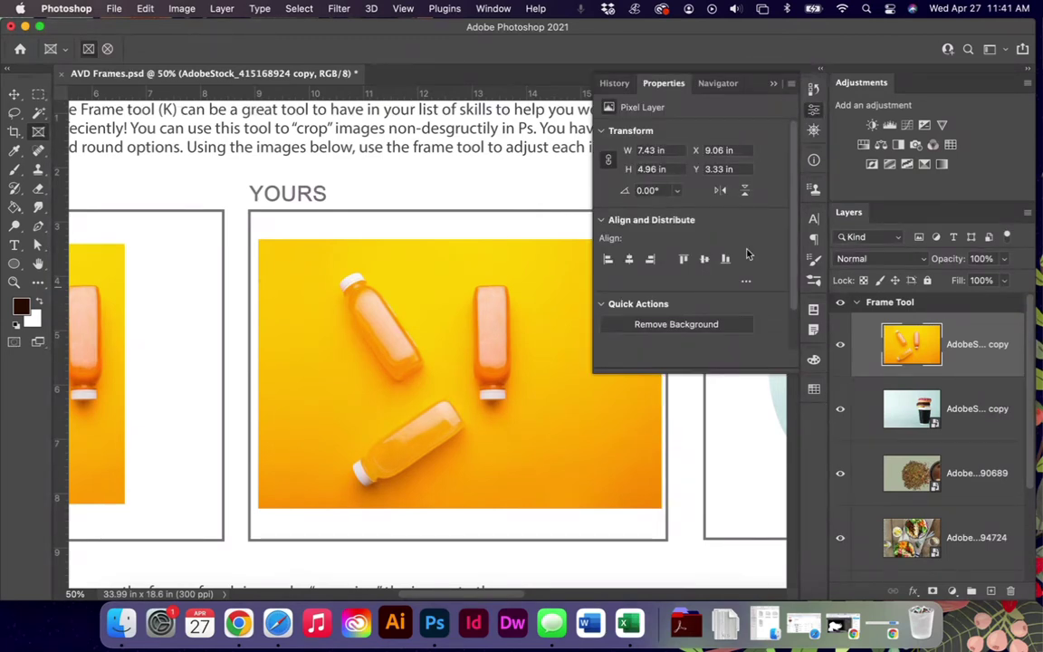
left_click(774, 85)
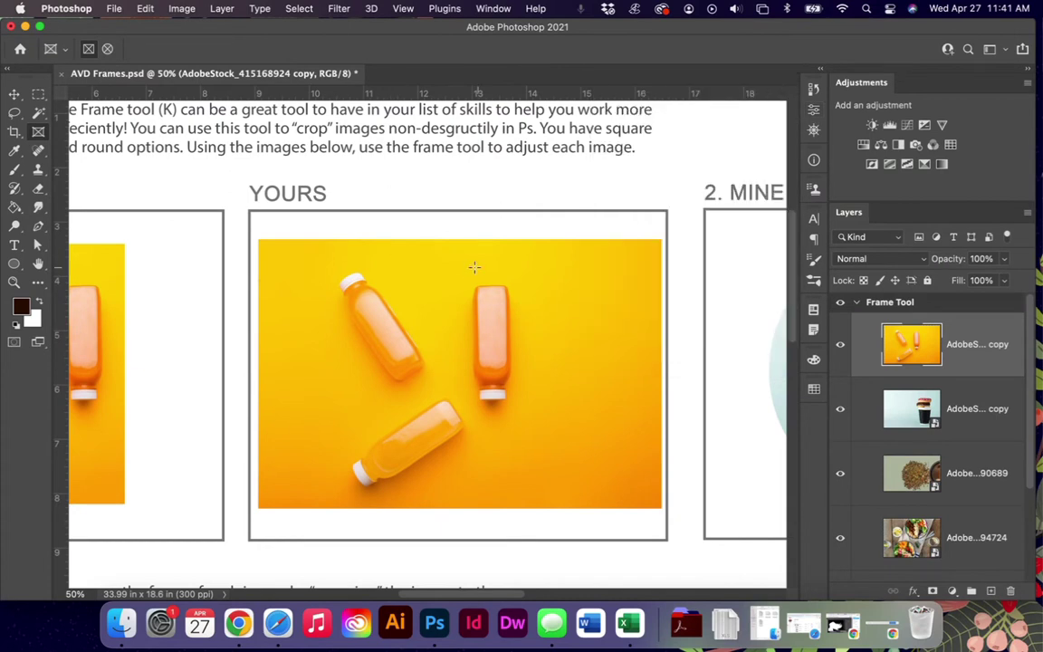
Draw a rectangular frame over the juice-bottle photo, adjusting it to a square around the bottles
left_click_drag(284, 244, 557, 500)
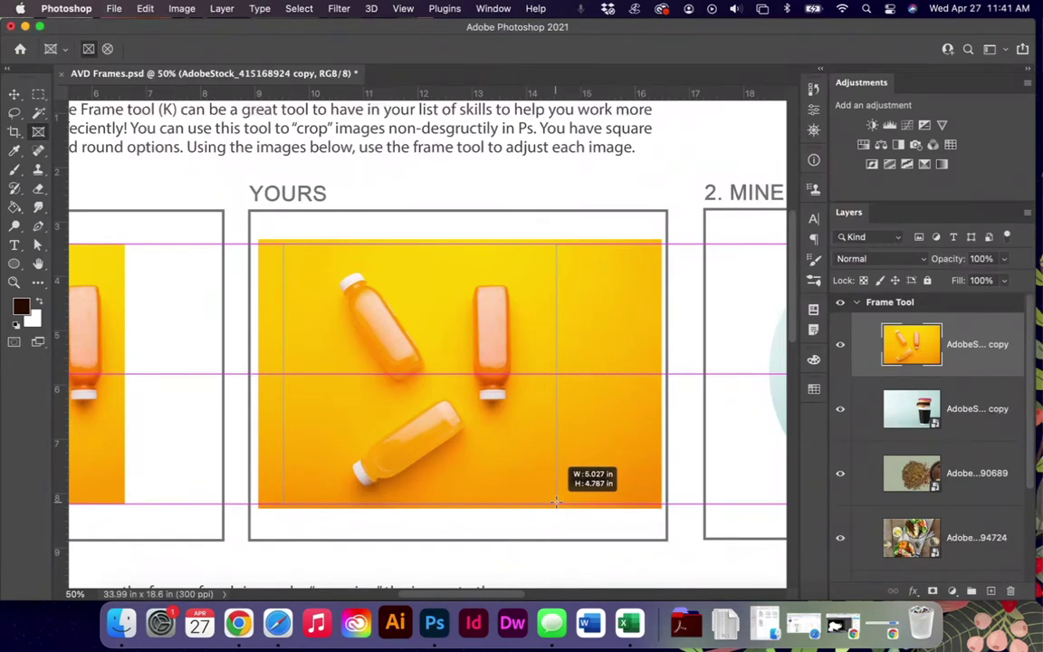
left_click_drag(555, 500, 542, 433)
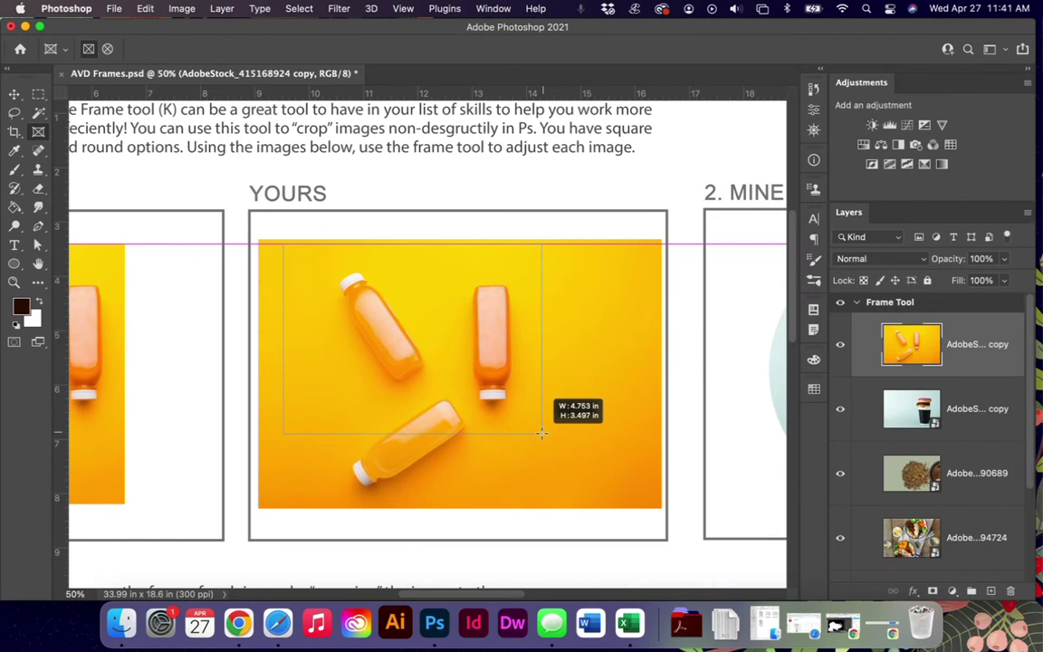
left_click_drag(542, 433, 559, 502)
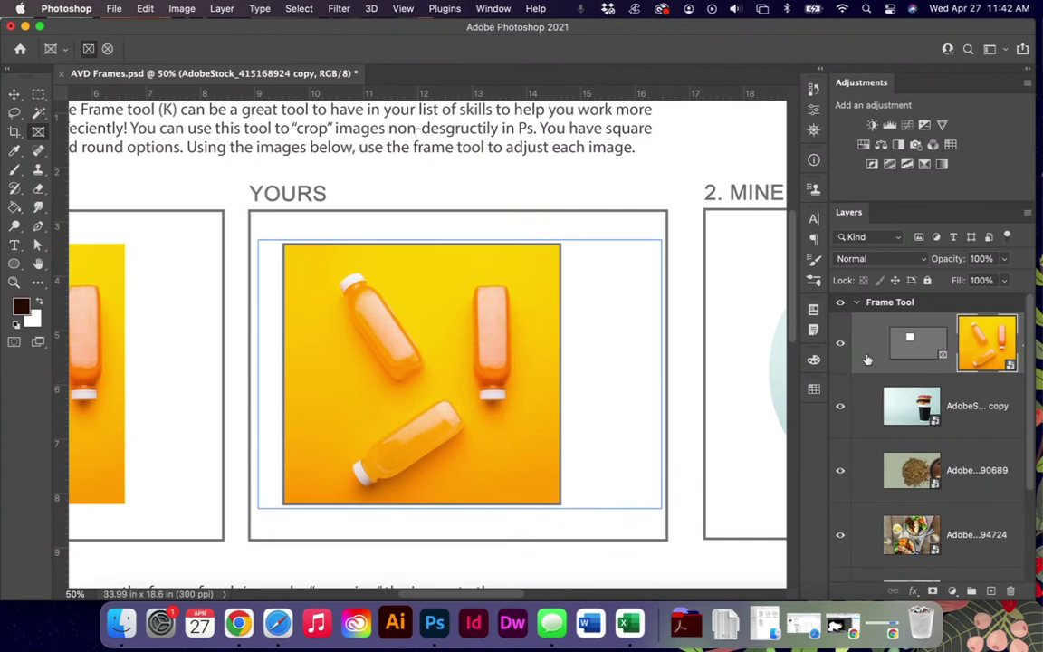
Nudge the juice-bottle photo 10 pixels down inside its frame with the Move tool
right_click(919, 342)
key("Escape")
right_click(927, 341)
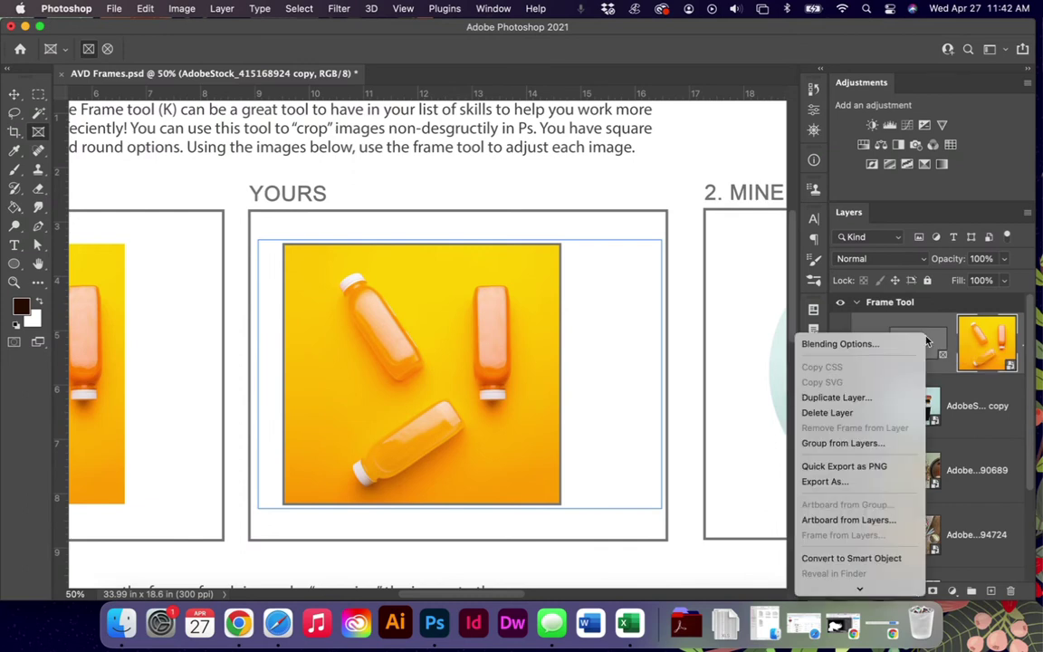
key("Escape")
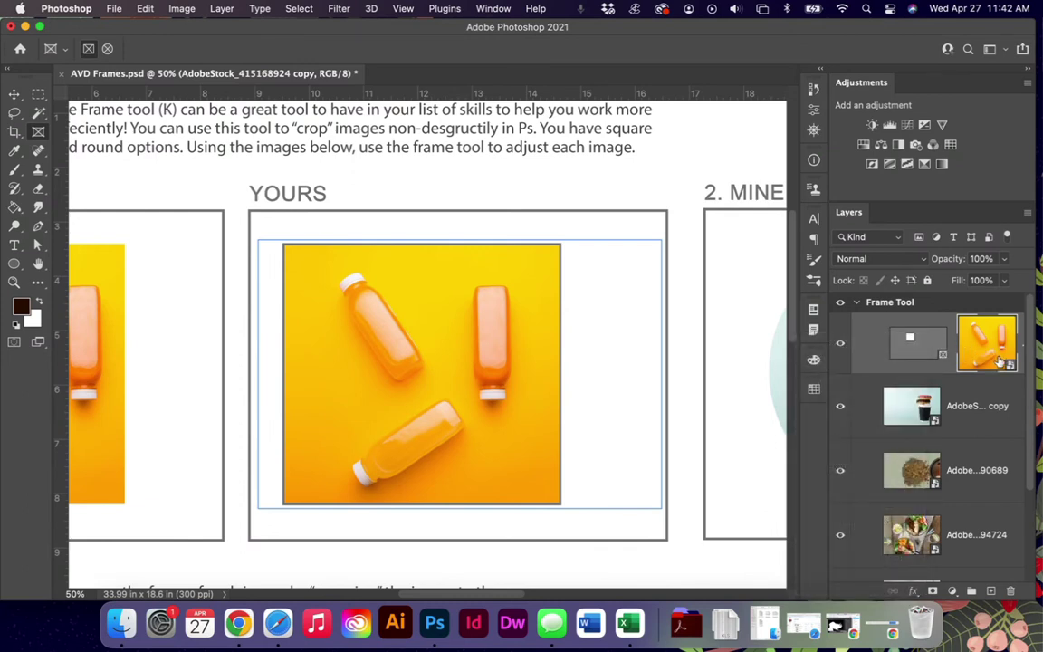
left_click(14, 94)
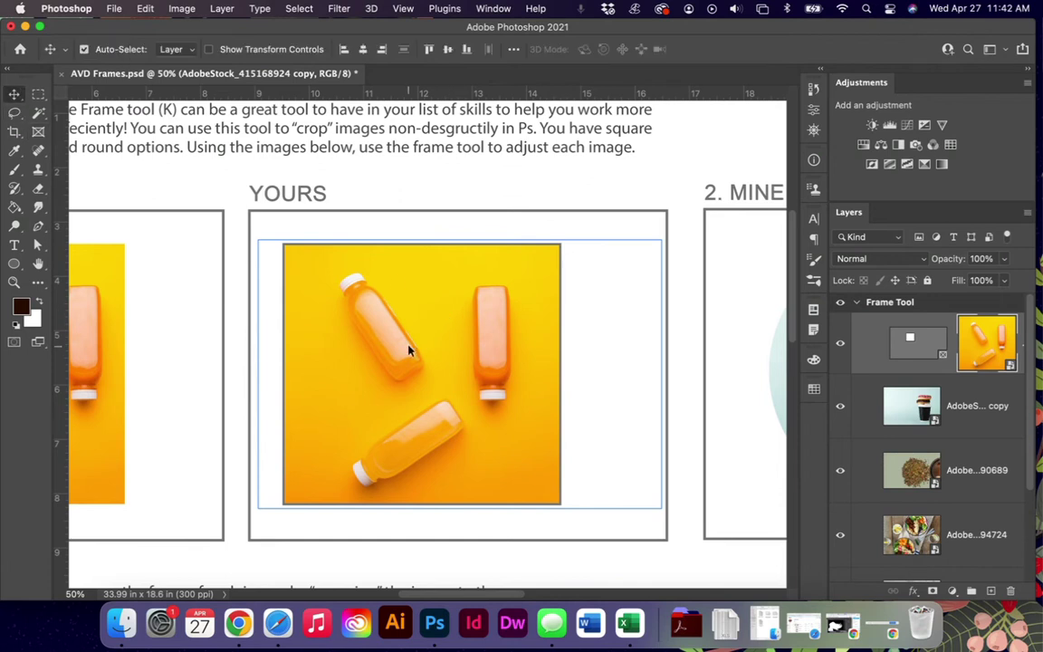
mouse_move(406, 344)
left_mouse_down()
mouse_move(445, 363)
mouse_move(398, 361)
mouse_move(408, 330)
mouse_move(433, 353)
mouse_move(405, 353)
left_mouse_up()
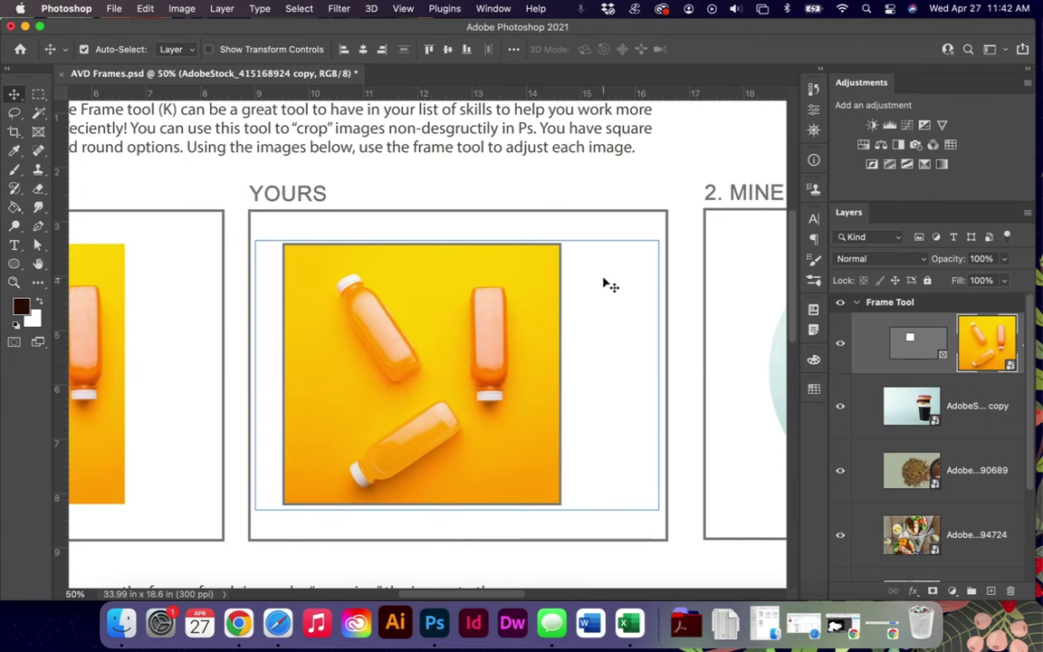
Try resizing the framed bottle image with Free Transform, then undo back to full size
key("super")
key("super+t")
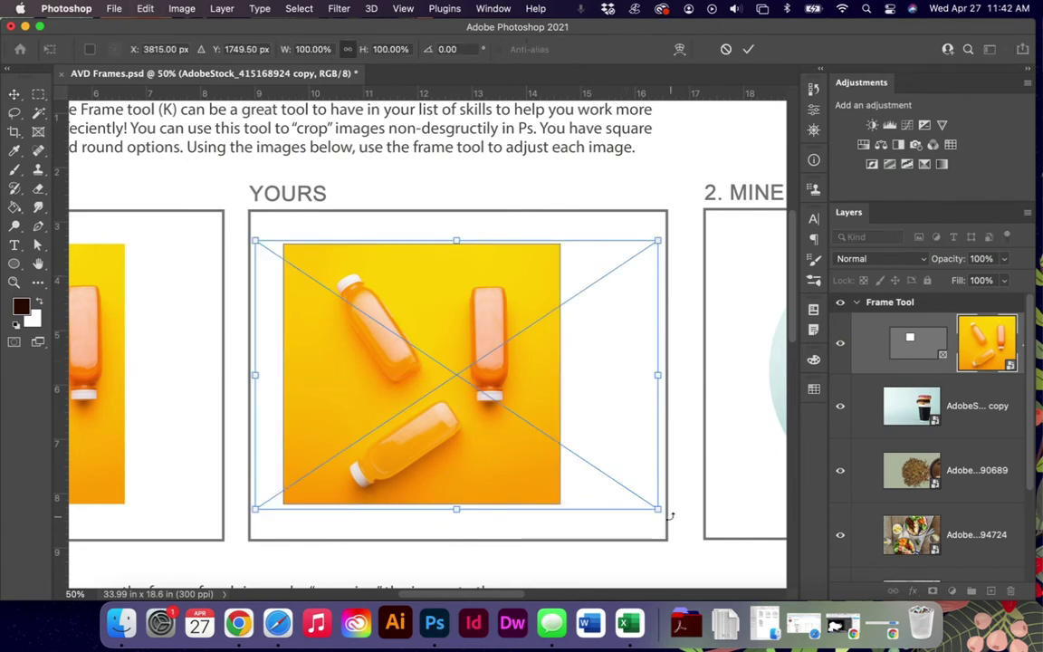
mouse_move(660, 509)
left_mouse_down()
mouse_move(568, 455)
mouse_move(644, 510)
left_mouse_up()
key("super+z")
key("Return")
Redraw the frame, shift the photo inside it, then delete and restore the frame layer
left_click(39, 130)
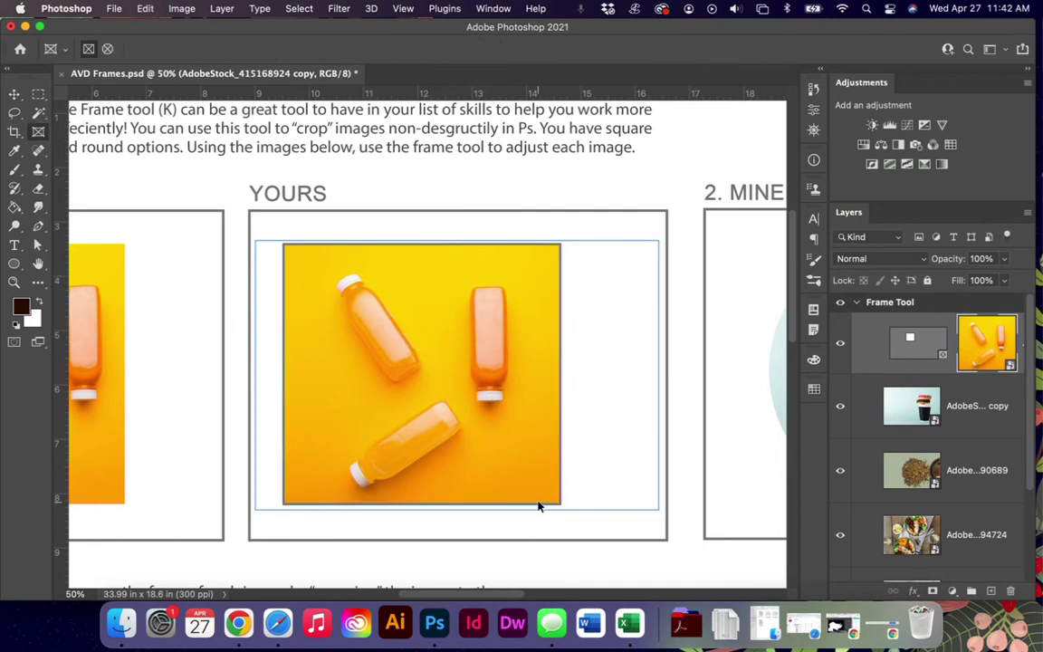
left_click_drag(276, 263, 301, 230)
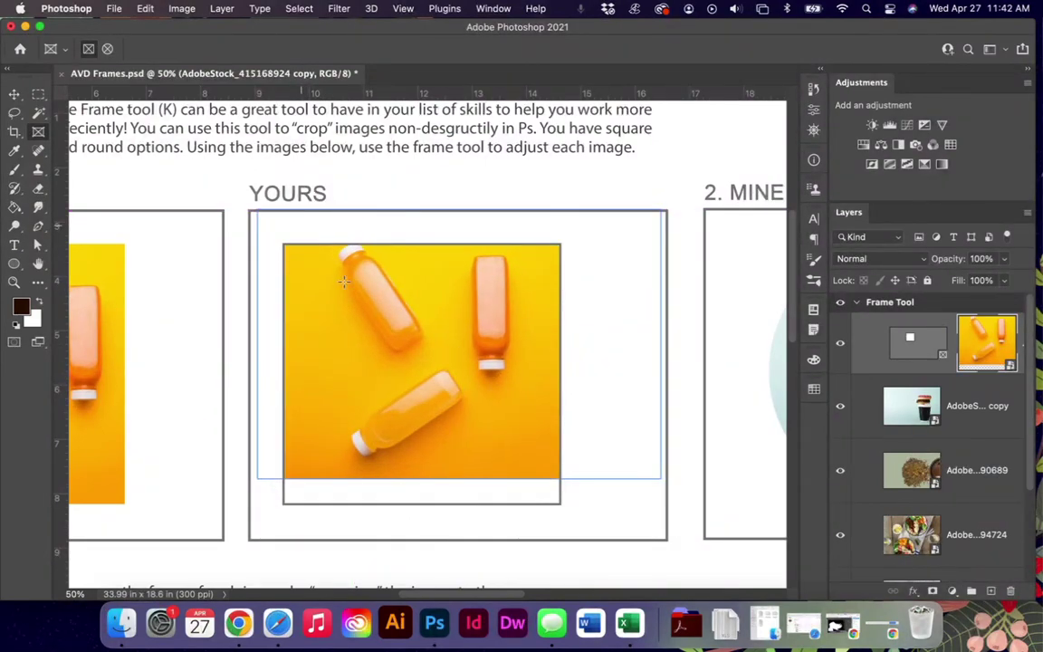
mouse_move(351, 324)
left_mouse_down()
mouse_move(364, 353)
mouse_move(399, 321)
mouse_move(349, 306)
mouse_move(348, 326)
left_mouse_up()
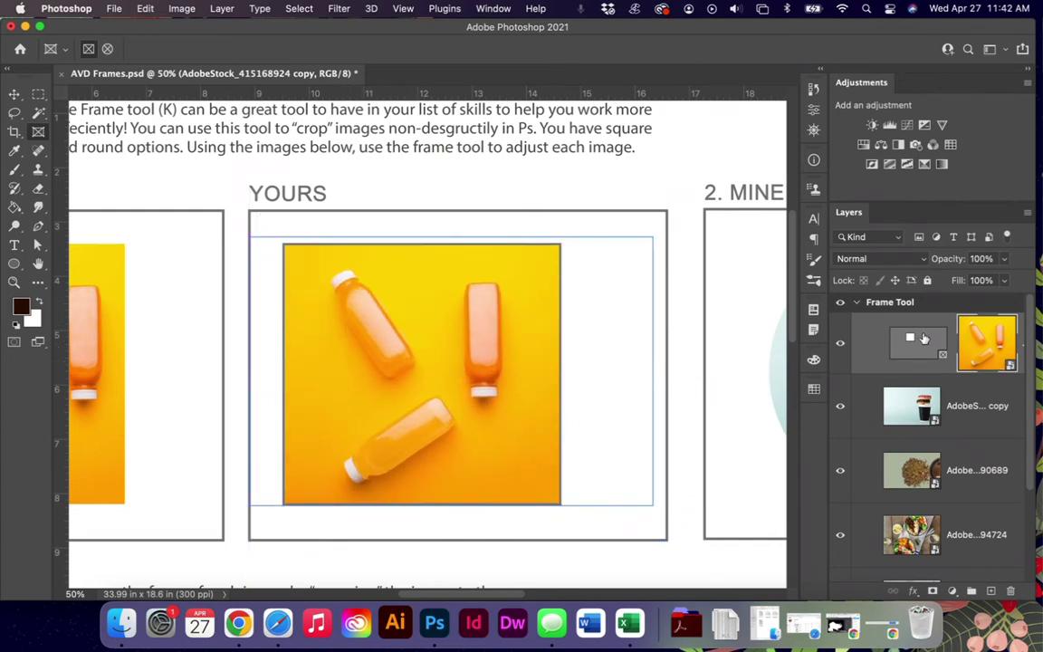
left_click(924, 339)
key("BackSpace")
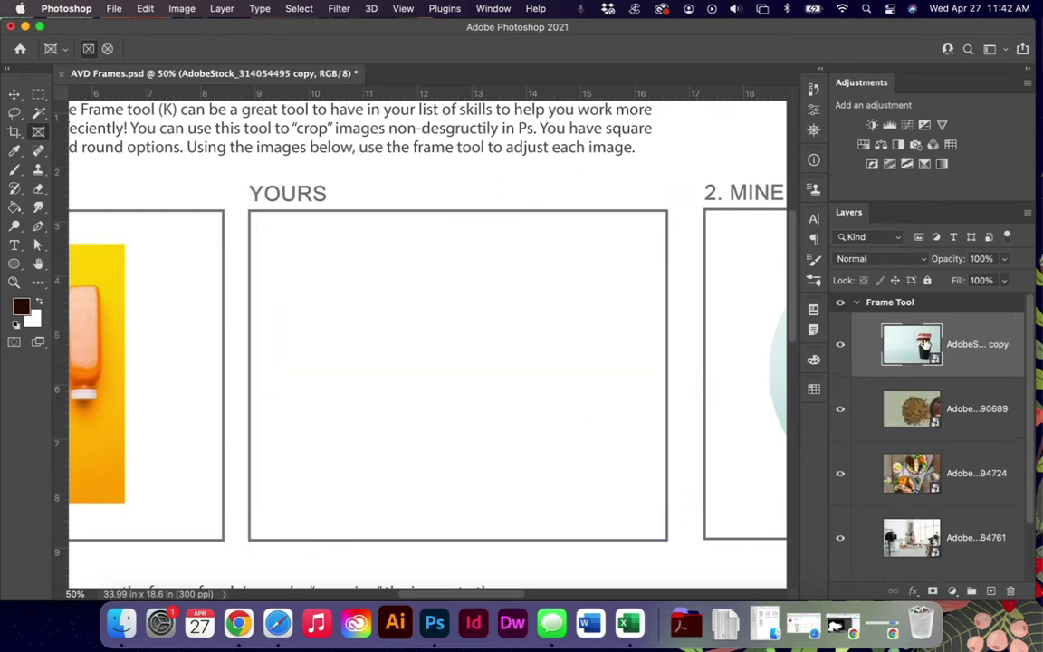
key("super+z")
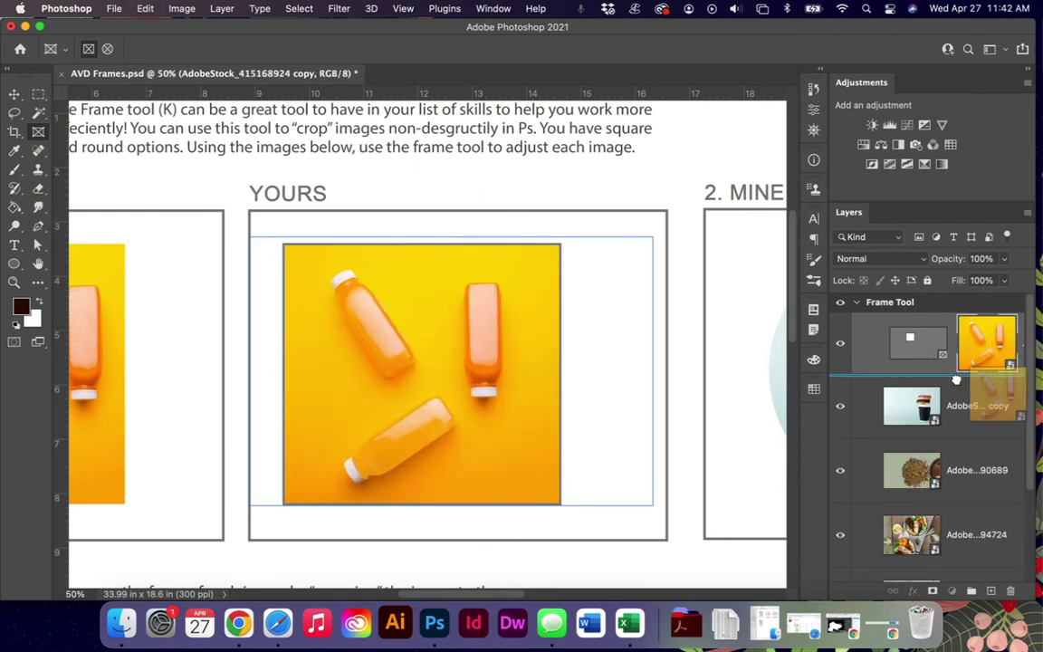
left_click(933, 349)
right_click(927, 342)
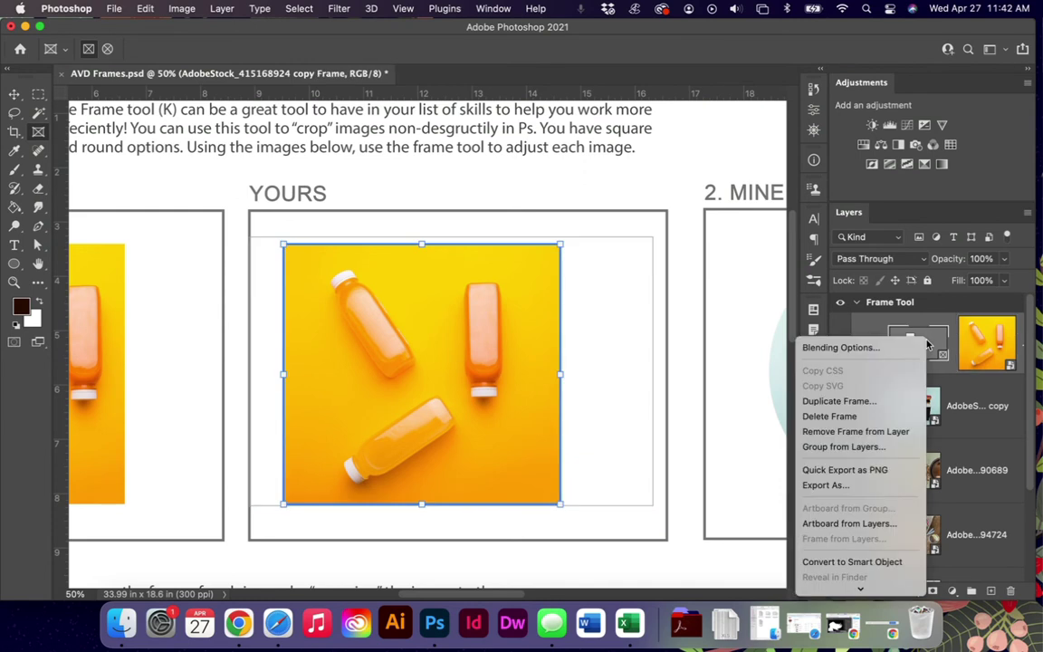
left_click(871, 416)
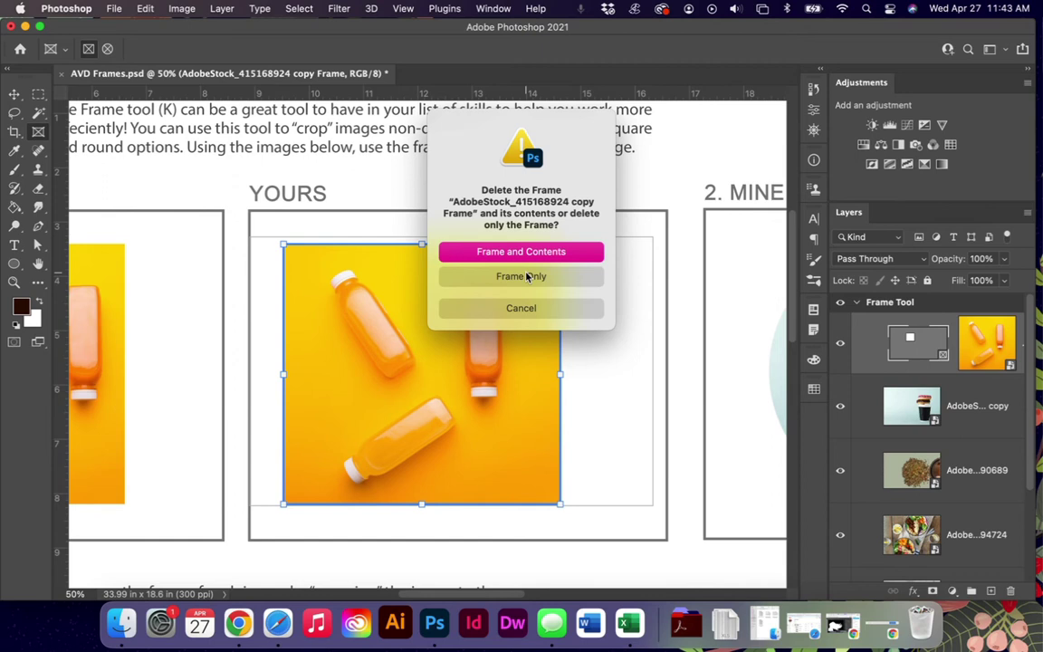
left_click(528, 277)
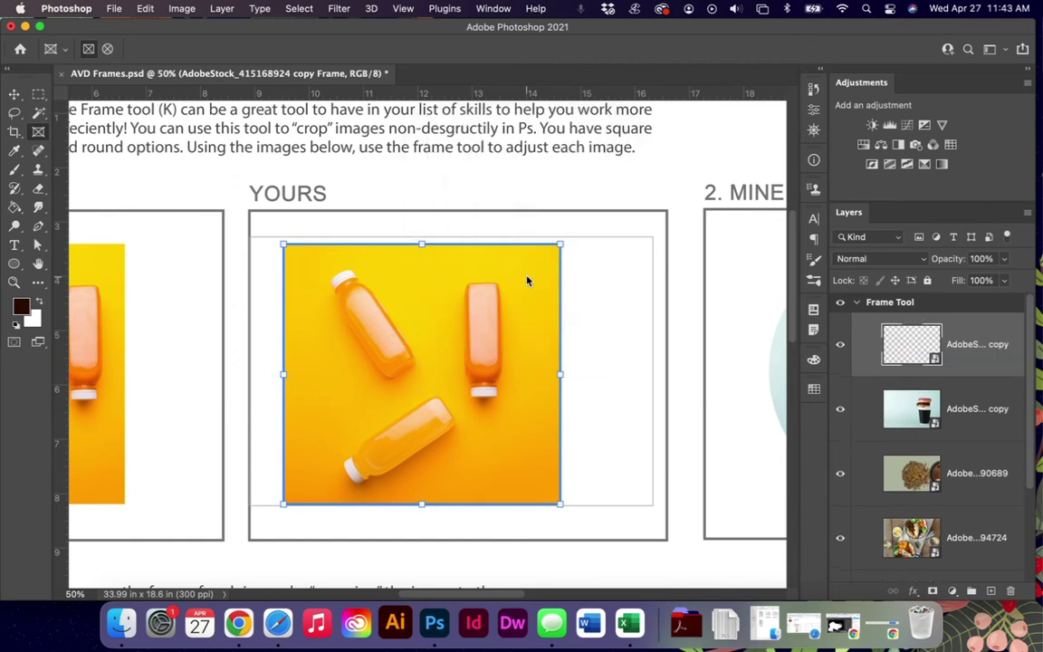
key("cmd+z")
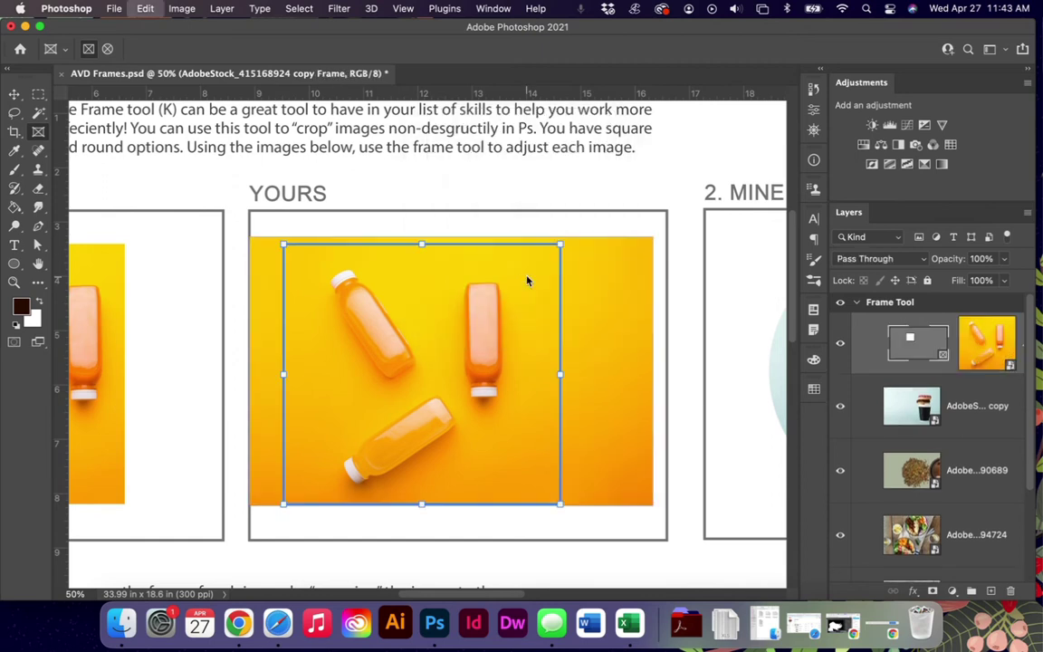
right_click(915, 341)
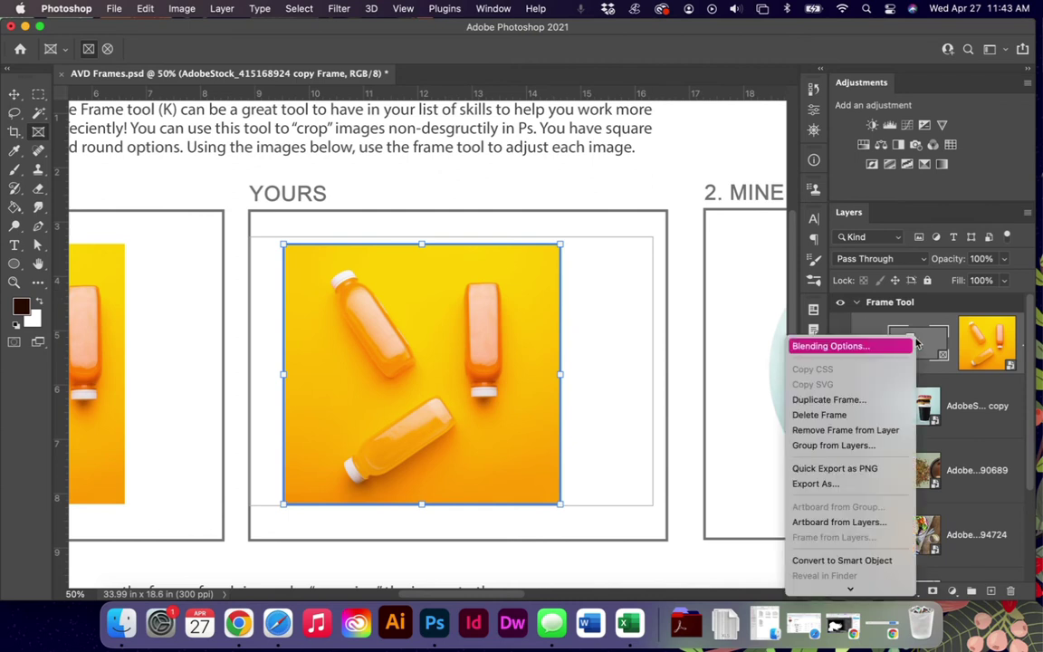
left_click(845, 430)
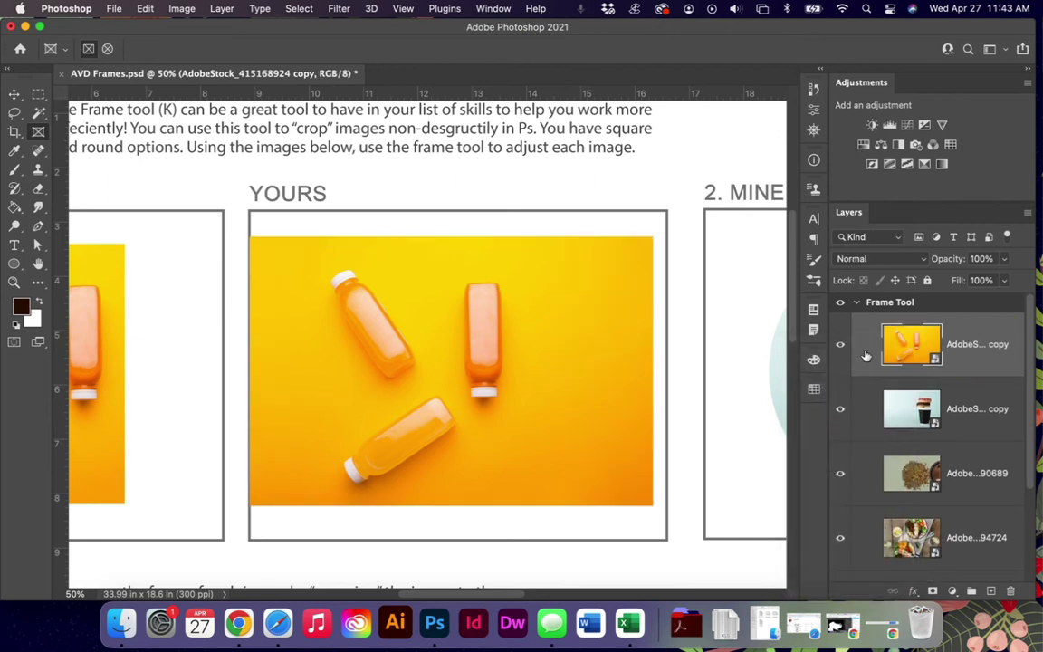
key("super+z")
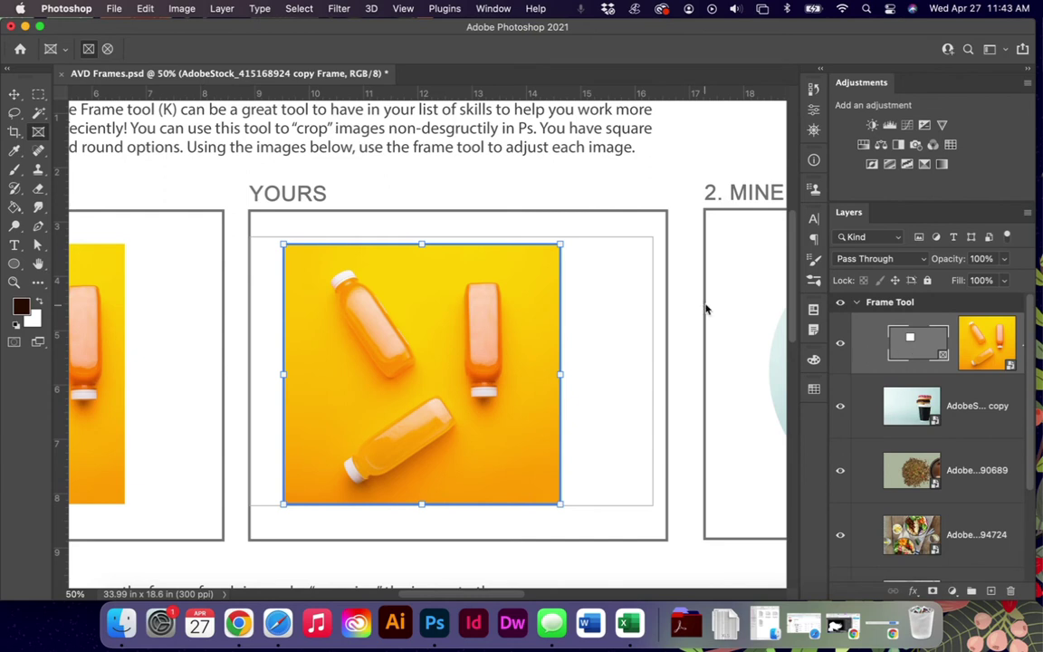
key("super+0")
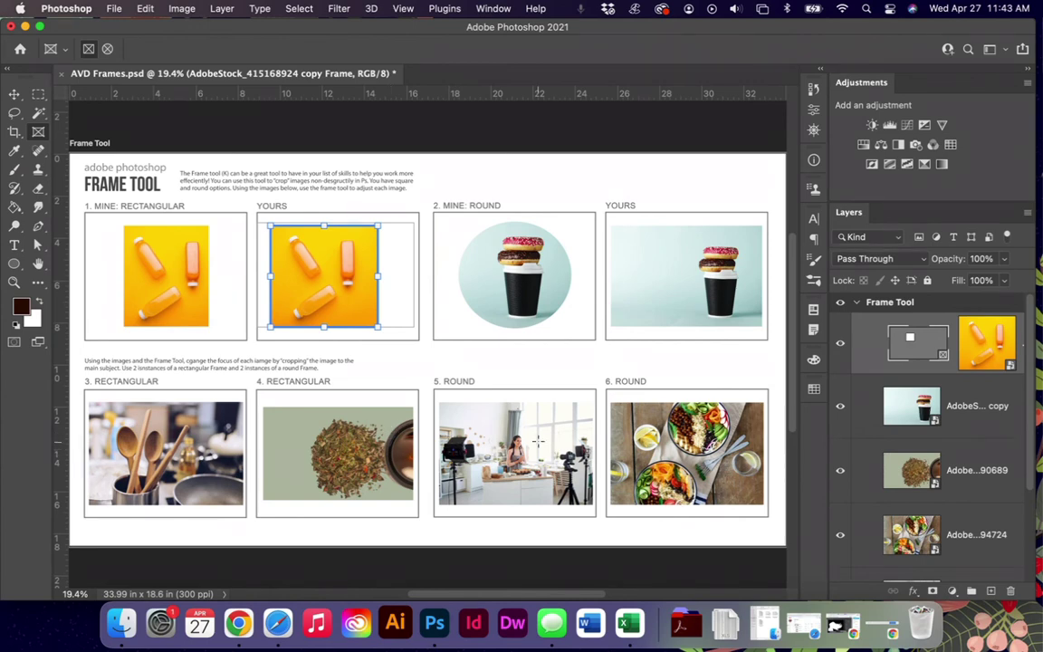
key("super+plus")
key("super+plus")
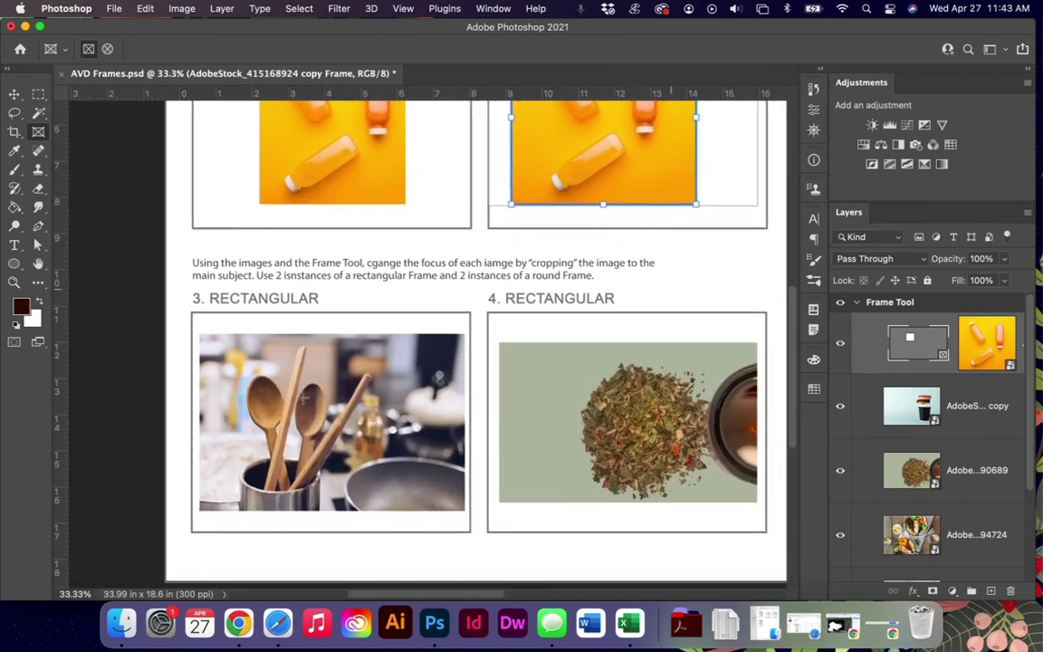
scroll(303, 397, "right", 2)
scroll(303, 397, "down", 1)
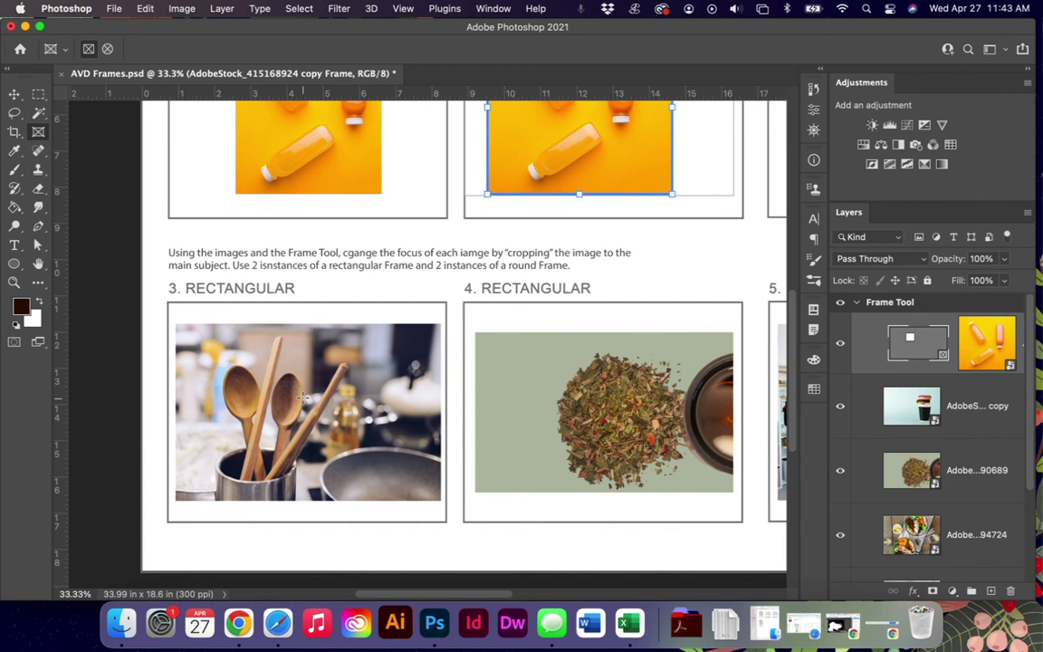
key("super+minus")
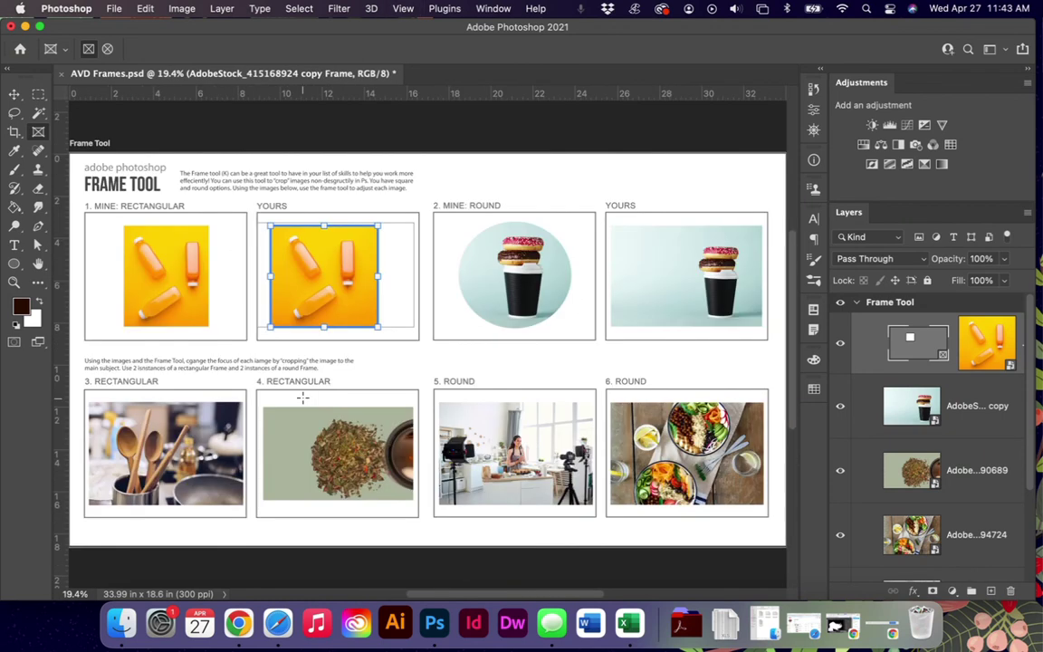
right_click(913, 349)
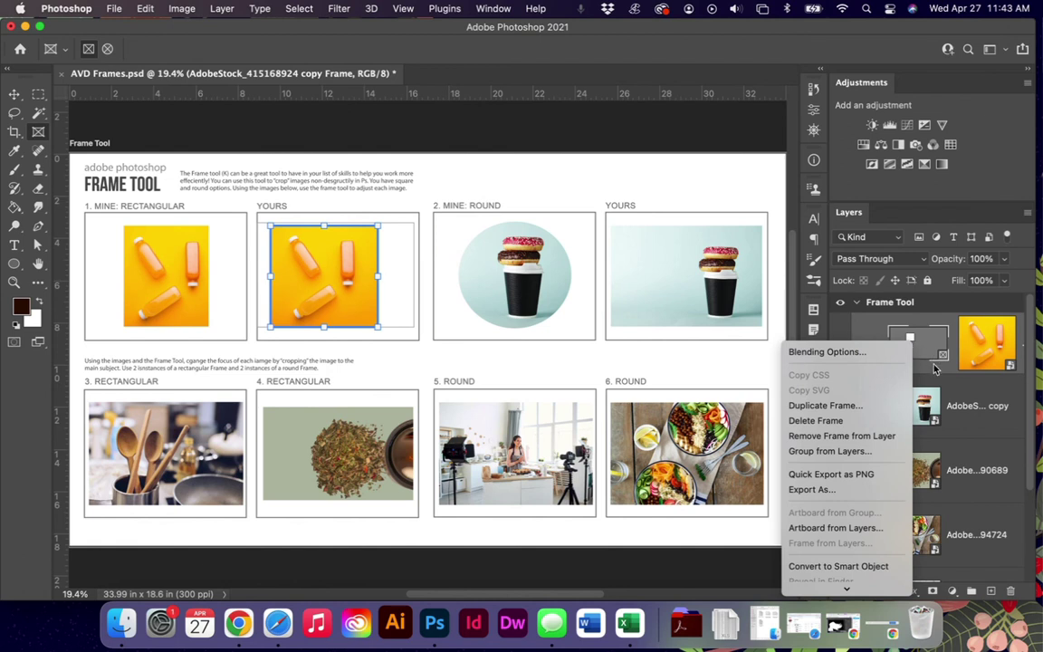
left_click(937, 376)
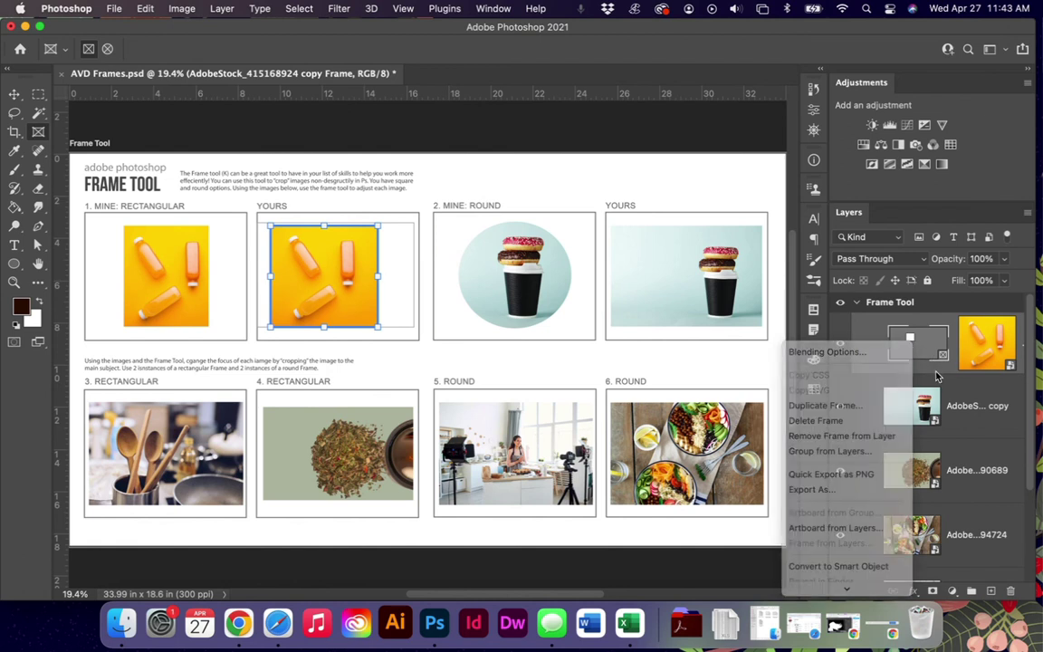
left_click(13, 95)
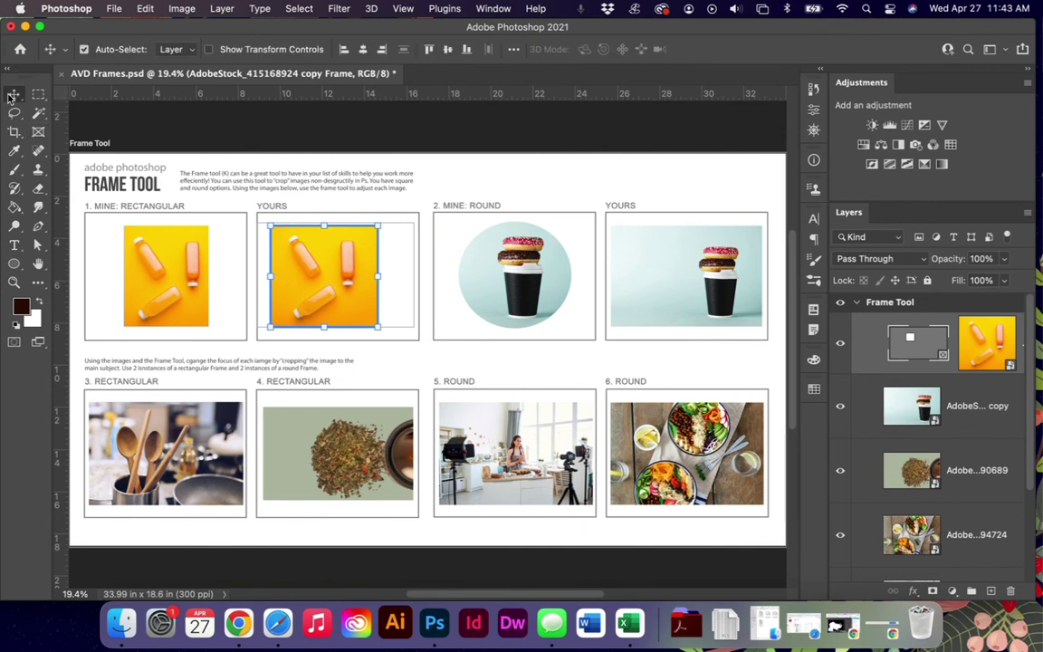